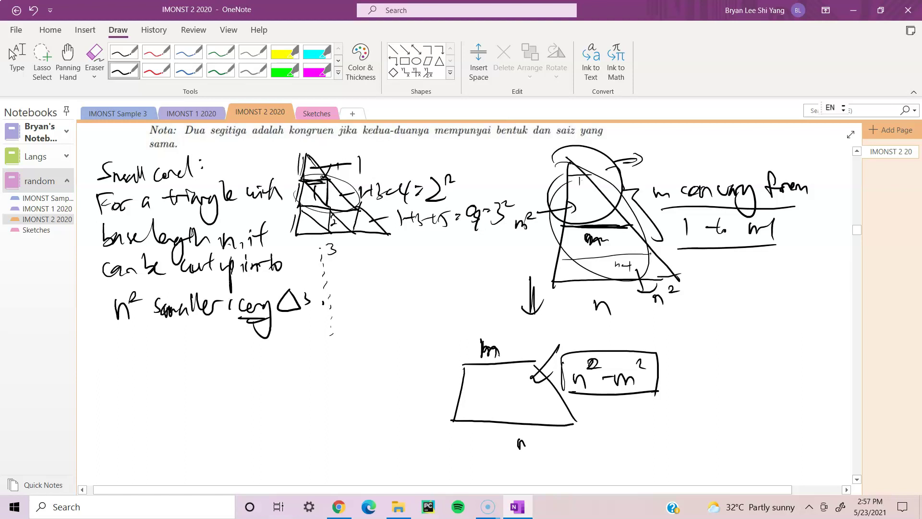
# - Stop drawing and add a new text note reading "Proof:" in the empty space below the handwritten small-case notes
pyautogui.press('Escape')
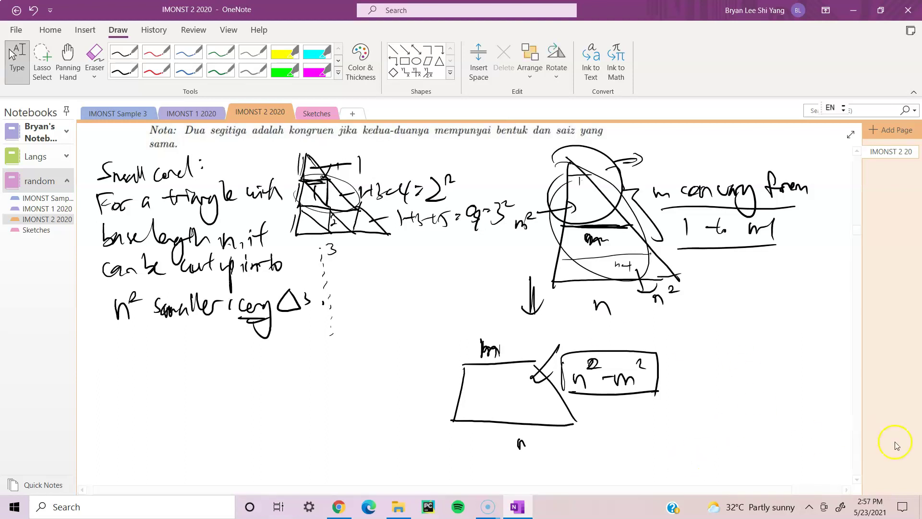
pyautogui.click(856, 479)
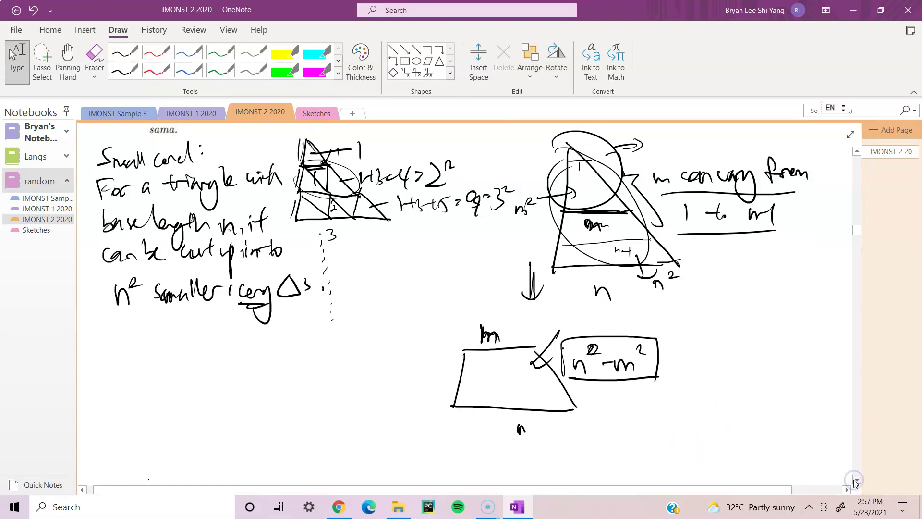
pyautogui.click(856, 479)
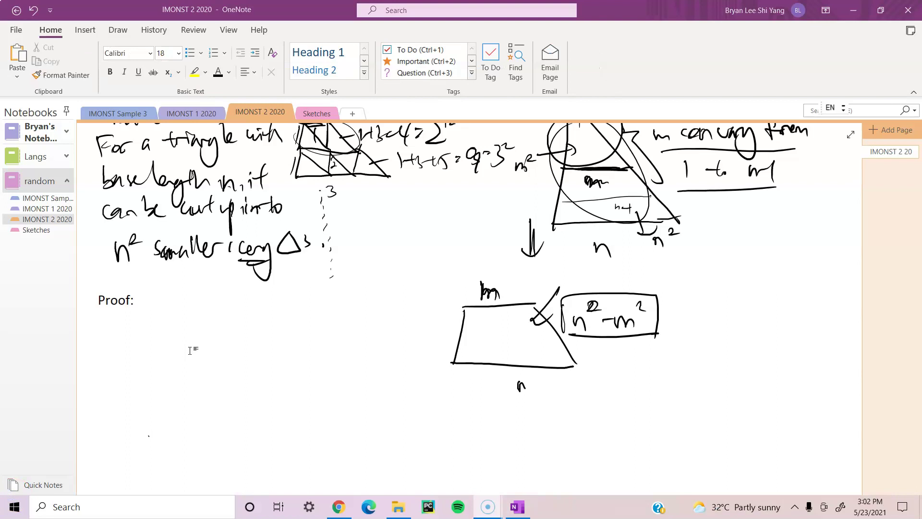
pyautogui.click(152, 299)
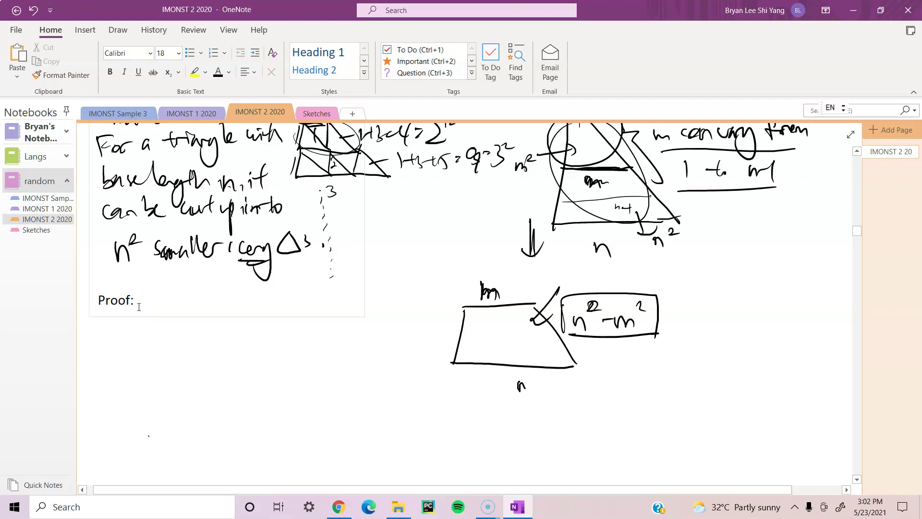
pyautogui.click(139, 307)
pyautogui.click(117, 322)
pyautogui.click(100, 357)
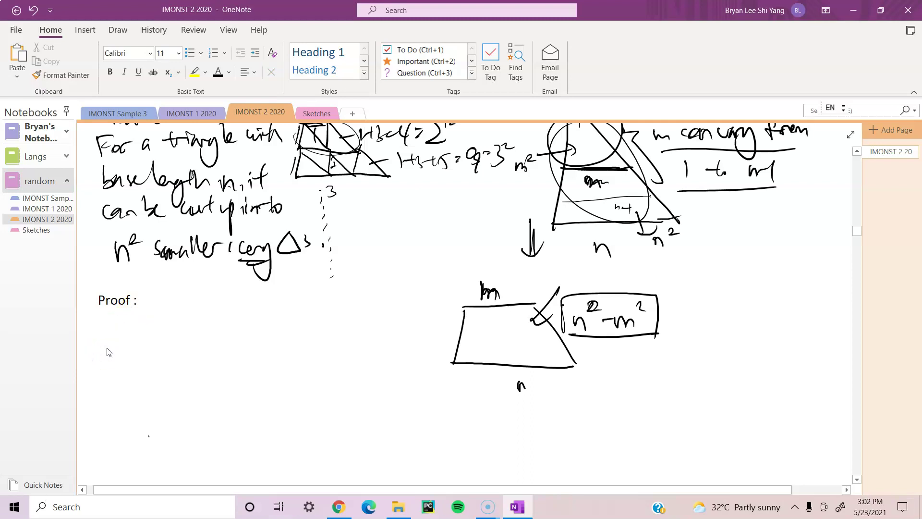
pyautogui.write('Proof')
# - Set the new "Proof:" text to font size 18, then move and widen its container to reach the trapezium sketch
pyautogui.moveTo(140, 354); pyautogui.dragTo(113, 355)
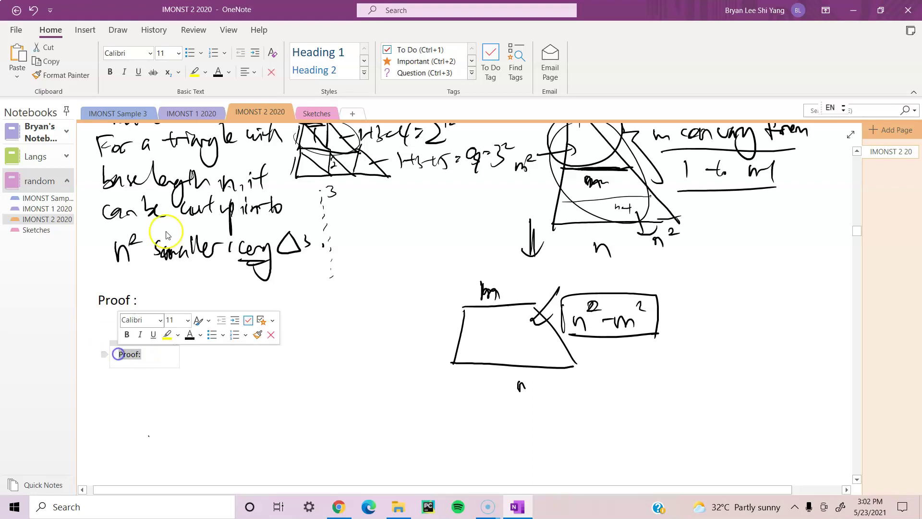
pyautogui.click(178, 53)
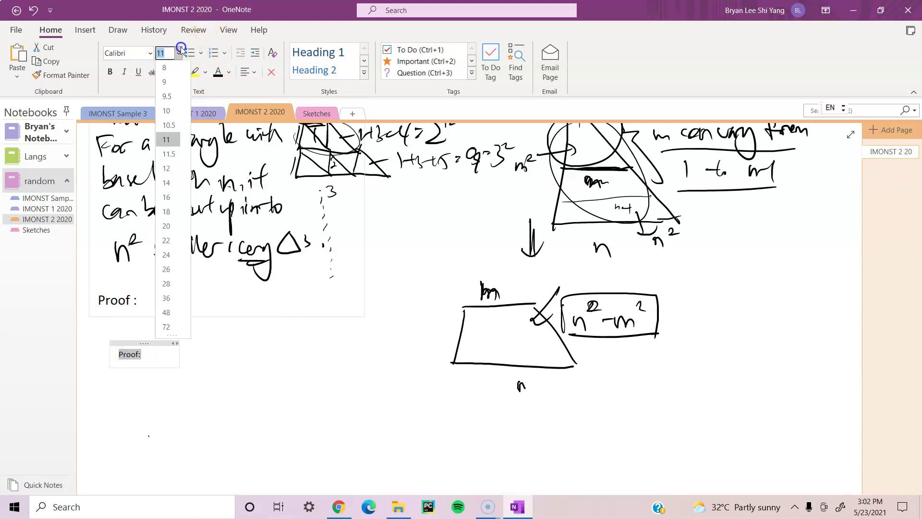
pyautogui.click(166, 218)
pyautogui.moveTo(154, 342); pyautogui.dragTo(434, 312)
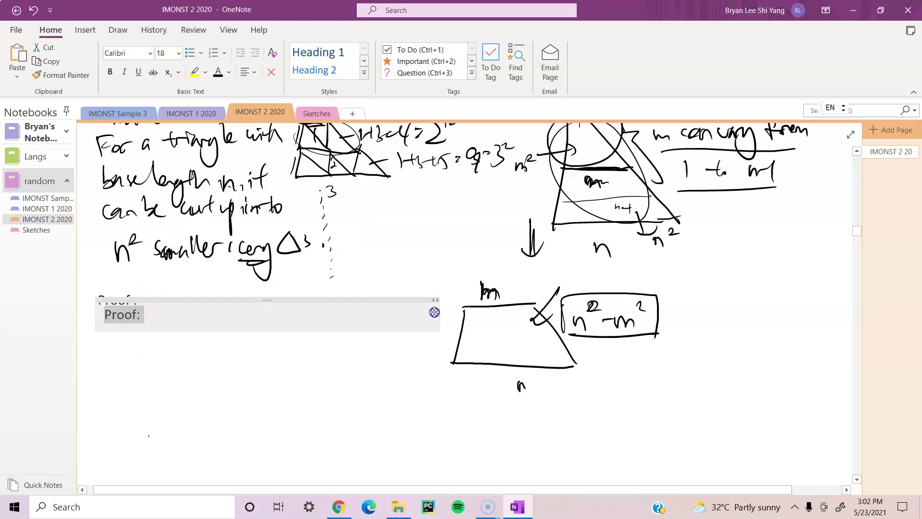
# - Begin the proof after the "Proof:" label with the words "Consider a", correcting the misspelled first word
pyautogui.click(177, 317)
pyautogui.write('Conisder a')
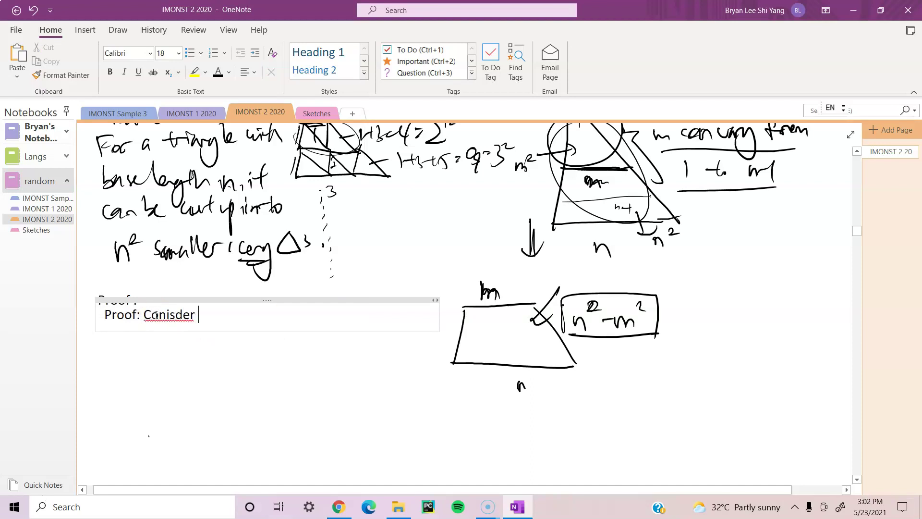
pyautogui.press('BackSpace')
pyautogui.press('BackSpace')
pyautogui.press('BackSpace')
pyautogui.press('BackSpace')
pyautogui.press('BackSpace')
pyautogui.press('BackSpace')
pyautogui.press('BackSpace')
pyautogui.write('sider a ')
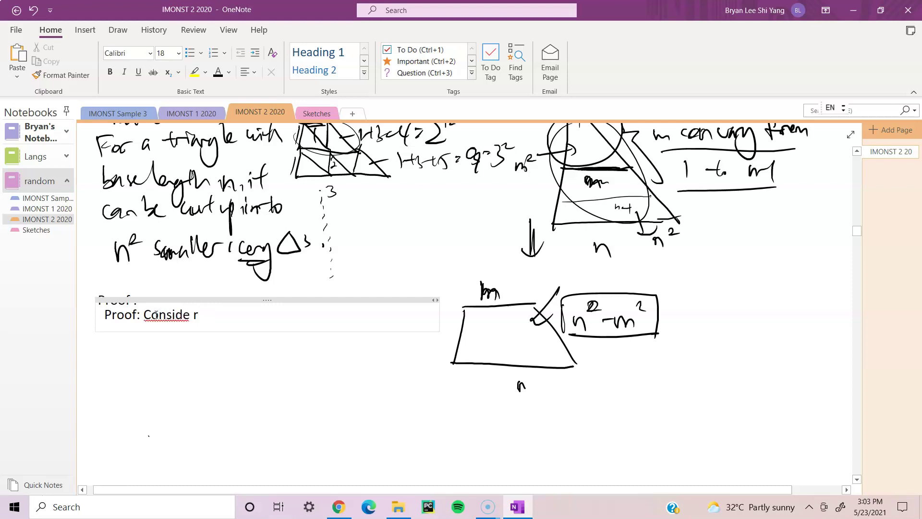
# - Continue the opening sentence with "triangle with base length 1." and start the following one with "If we"
pyautogui.write('triangle with bad')
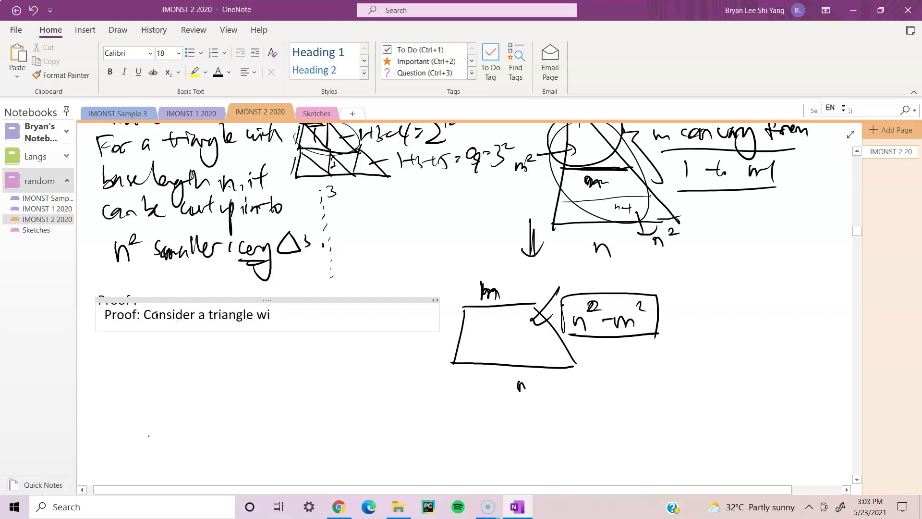
pyautogui.press('BackSpace')
pyautogui.write('se ')
pyautogui.write('1.')
pyautogui.press('BackSpace')
pyautogui.press('BackSpace')
pyautogui.write('len')
pyautogui.write('f')
pyautogui.press('BackSpace')
pyautogui.write('gth 1. If we aw')
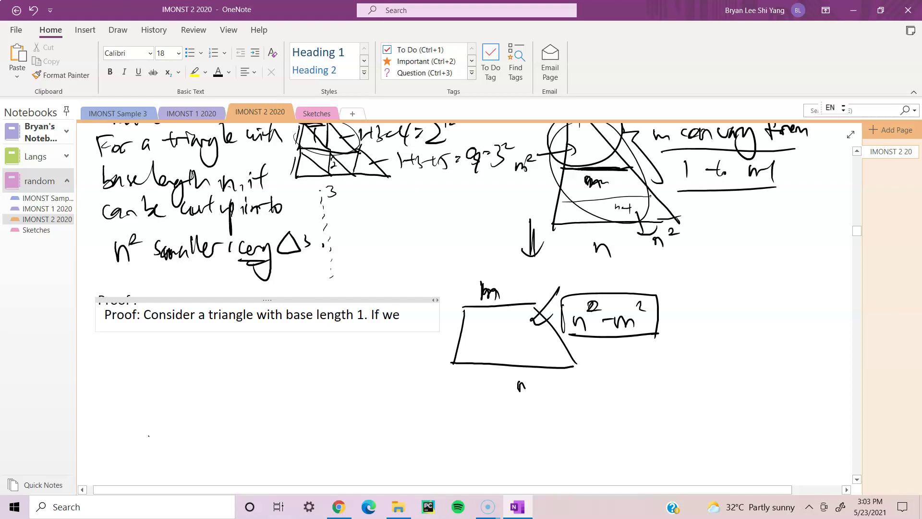
# - Continue the second sentence with "want a similar triangle with corresponding base length 2, we"
pyautogui.press('BackSpace')
pyautogui.press('BackSpace')
pyautogui.write('wn')
pyautogui.press('BackSpace')
pyautogui.write('ant a simi')
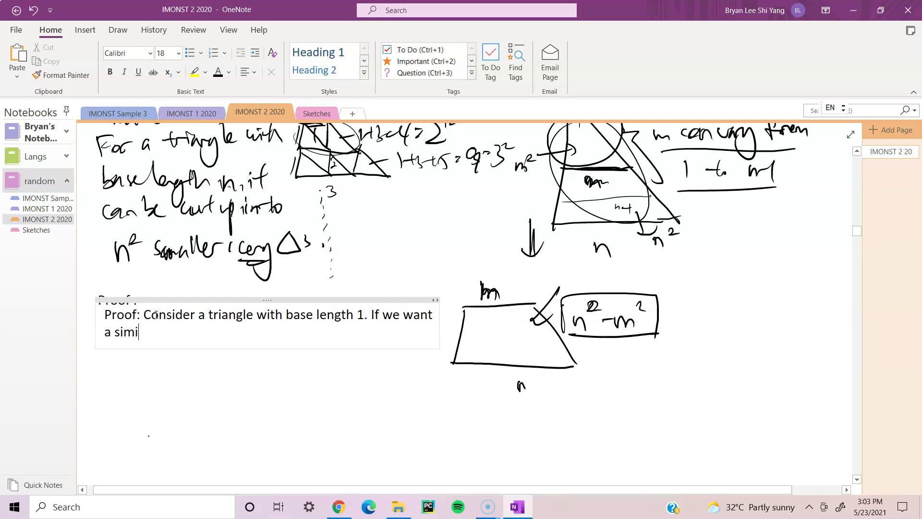
pyautogui.write('lar triangle with')
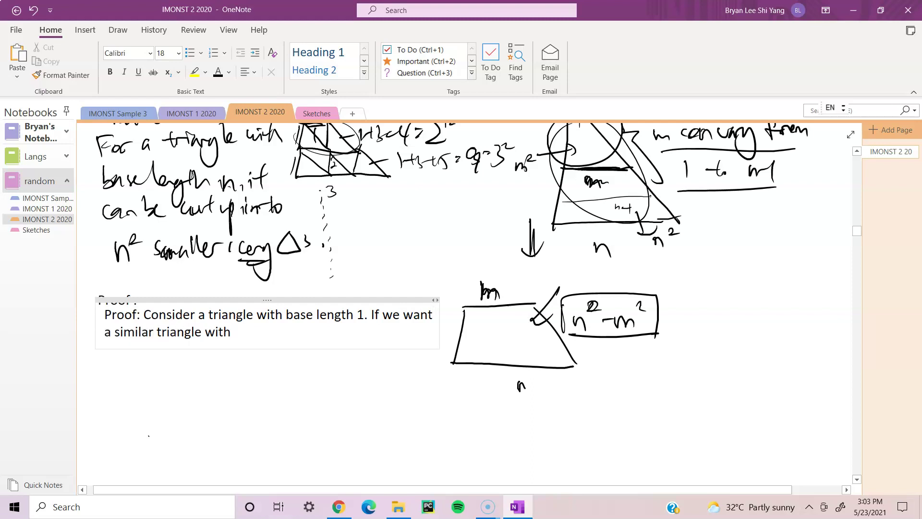
pyautogui.write(' corresponding base length 2, we c')
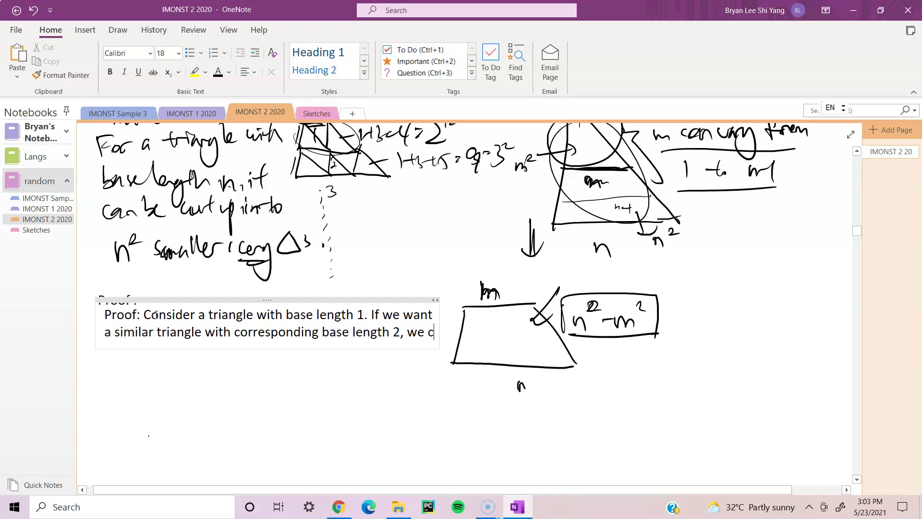
# - Continue the sentence with "can magnify the original triangle by a scale factor of 2 and split the"
pyautogui.write('an magni')
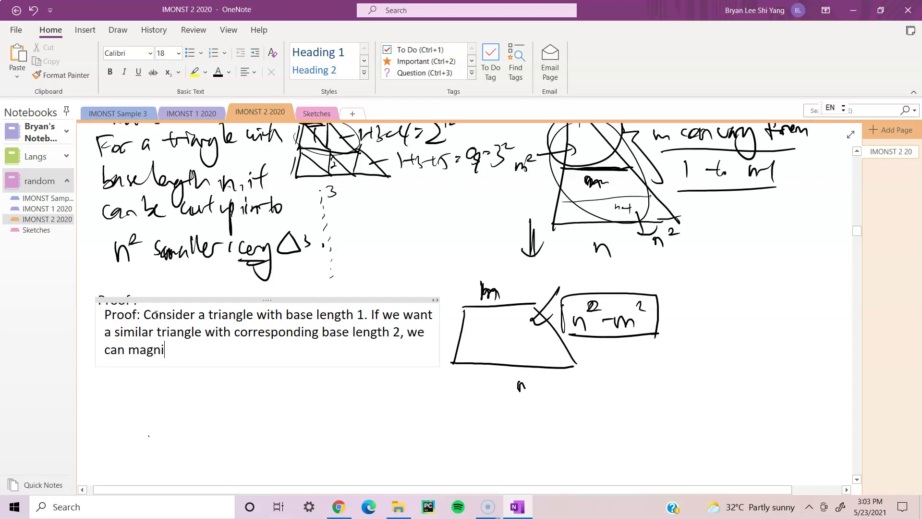
pyautogui.write('fy the original tr')
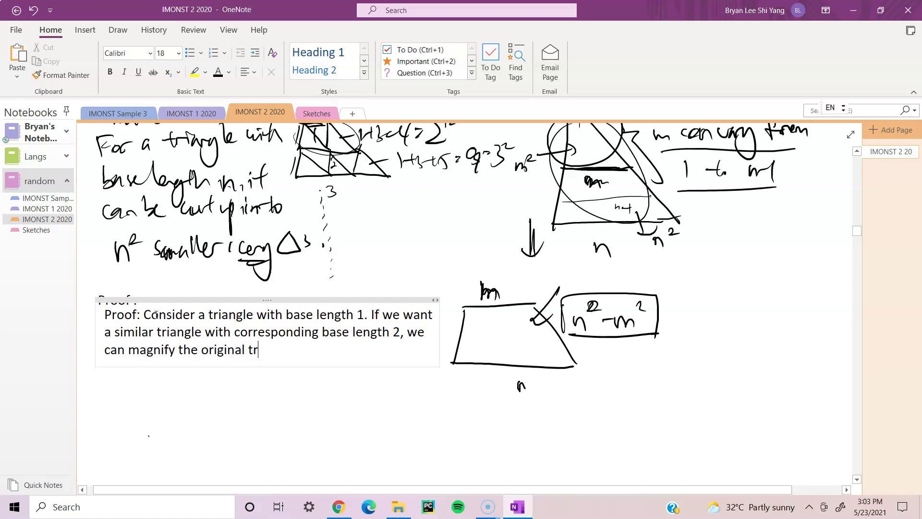
pyautogui.write('iangle by a scal')
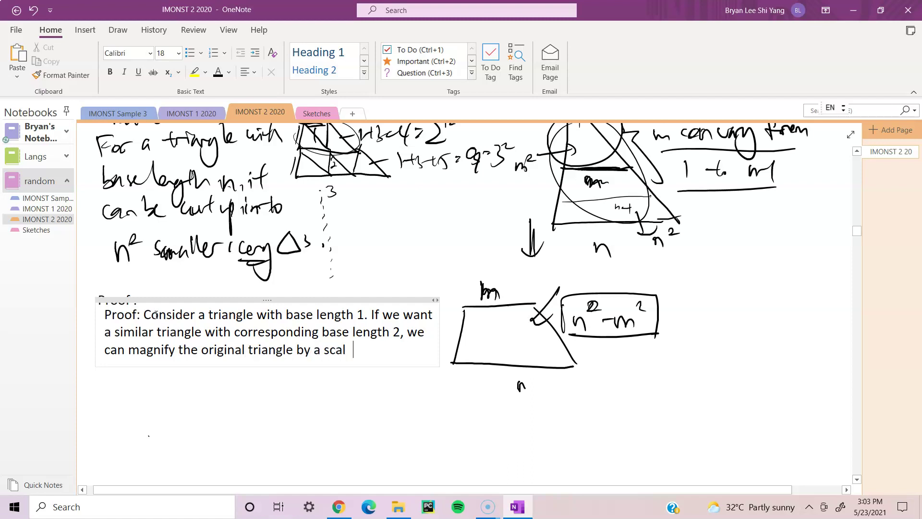
pyautogui.write('e factor of 2 and split the ')
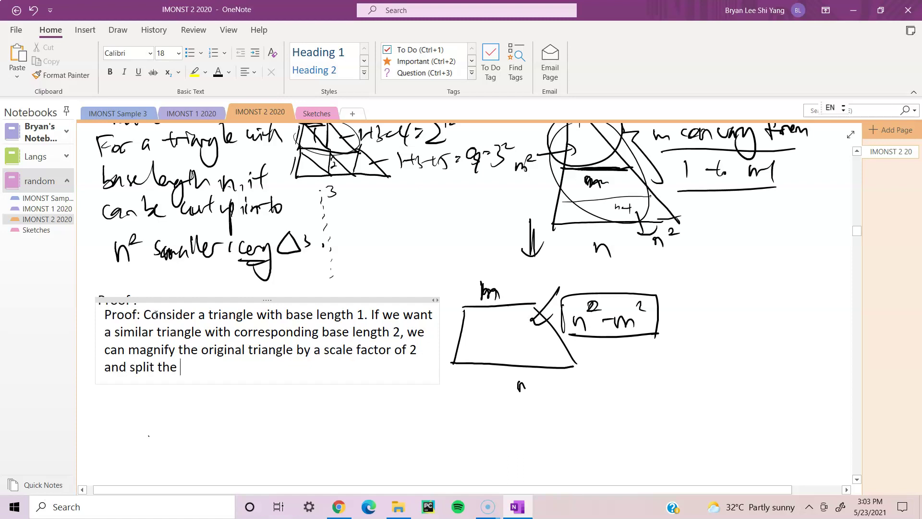
# - Continue the sentence with "resulting trapezium of parallel sides length 1 and"
pyautogui.write('rresulting trapezium of')
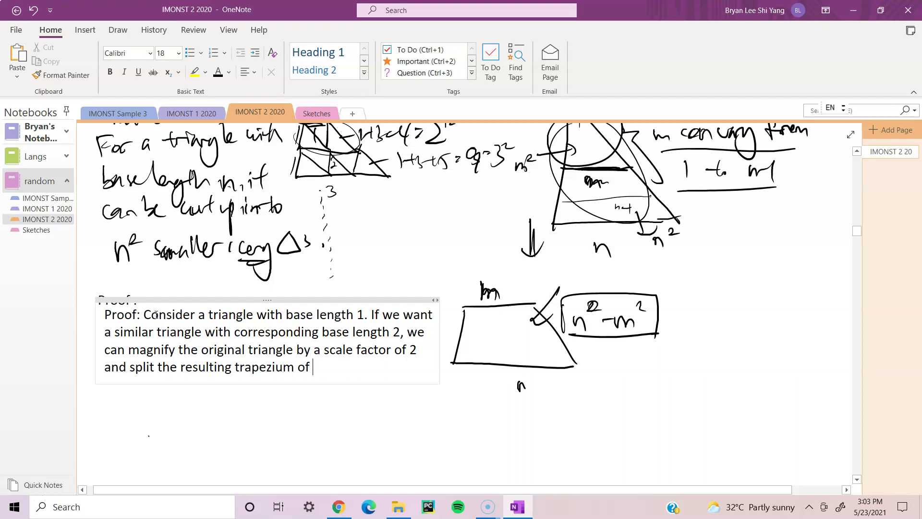
pyautogui.write(' pa')
pyautogui.write('rallel len')
pyautogui.press('BackSpace')
pyautogui.press('BackSpace')
pyautogui.press('BackSpace')
pyautogui.write('sided')
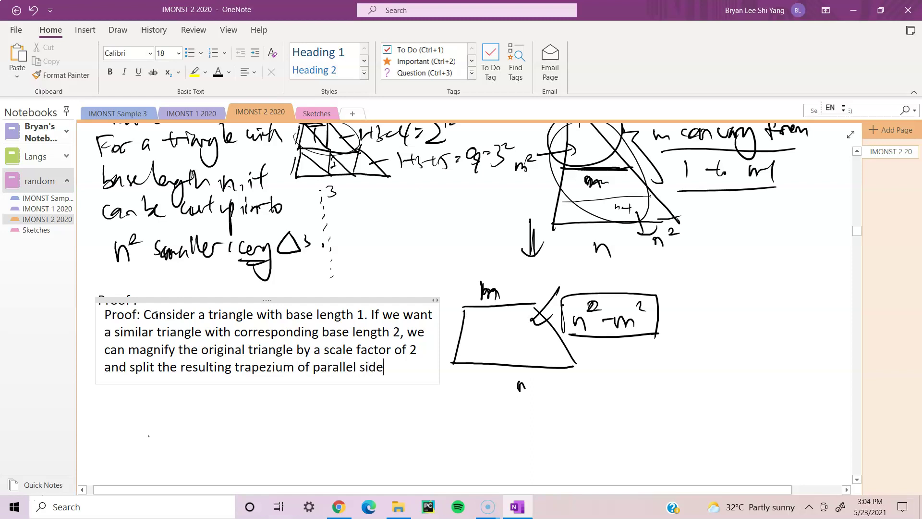
pyautogui.press('BackSpace')
pyautogui.press('BackSpace')
pyautogui.write('s length 1 an')
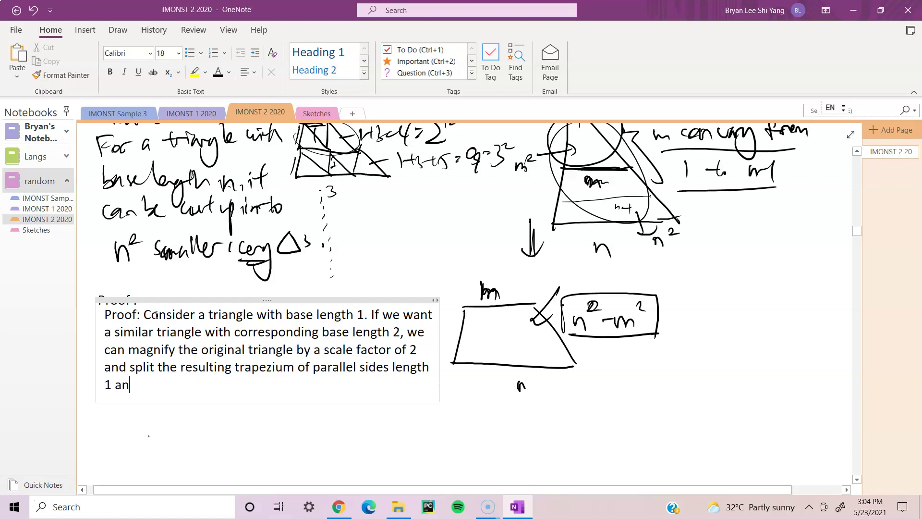
# - Complete the wording about the split with "2 into 3 smaller, congruent triangles"
pyautogui.write('d 2 into ')
pyautogui.write('3 pa')
pyautogui.write('rt')
pyautogui.press('BackSpace')
pyautogui.press('BackSpace')
pyautogui.press('BackSpace')
pyautogui.press('BackSpace')
pyautogui.write('smaller, congrueng')
pyautogui.press('BackSpace')
pyautogui.write('t ti')
pyautogui.press('BackSpace')
pyautogui.write('riangles')
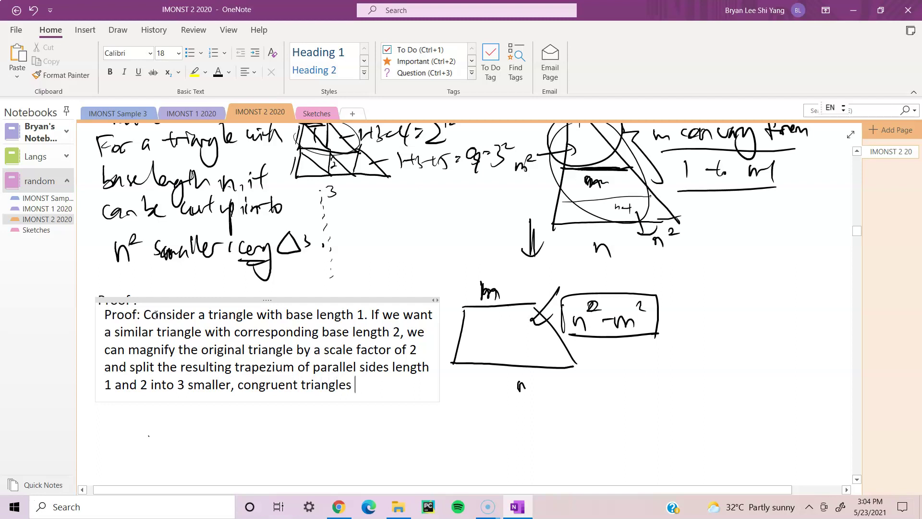
# - End that sentence with a period and start the generalisation "Repeating this process, we get that for a"
pyautogui.press('BackSpace')
pyautogui.write('. Repeating t')
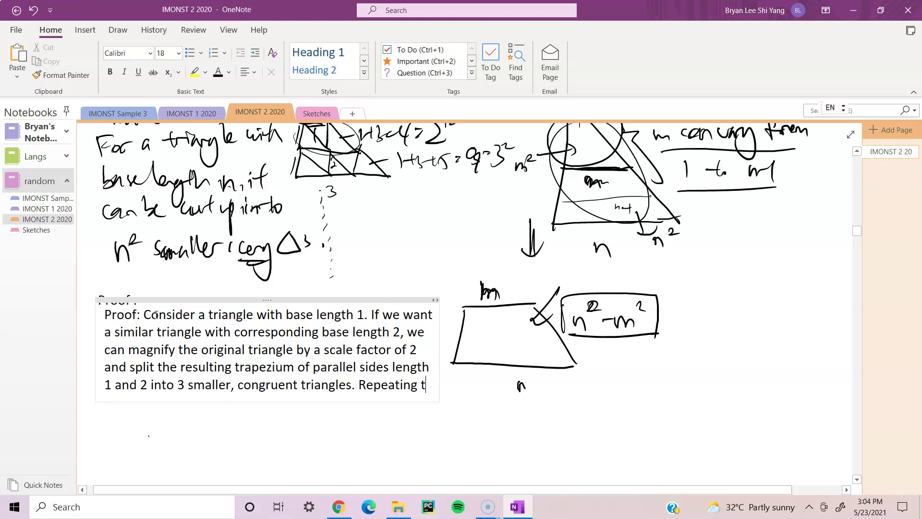
pyautogui.write('his process, can')
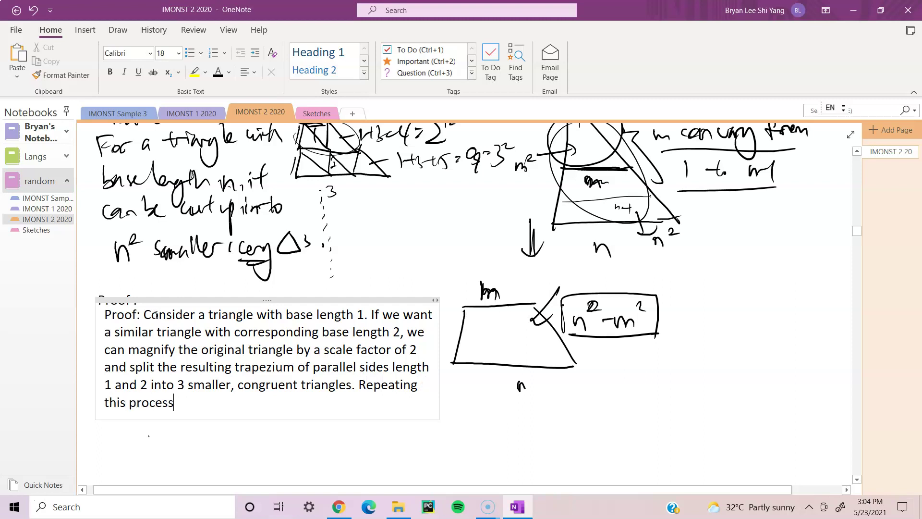
pyautogui.press('BackSpace')
pyautogui.press('BackSpace')
pyautogui.press('BackSpace')
pyautogui.write('we getv t')
pyautogui.press('BackSpace')
pyautogui.press('BackSpace')
pyautogui.press('BackSpace')
pyautogui.write('that for a ')
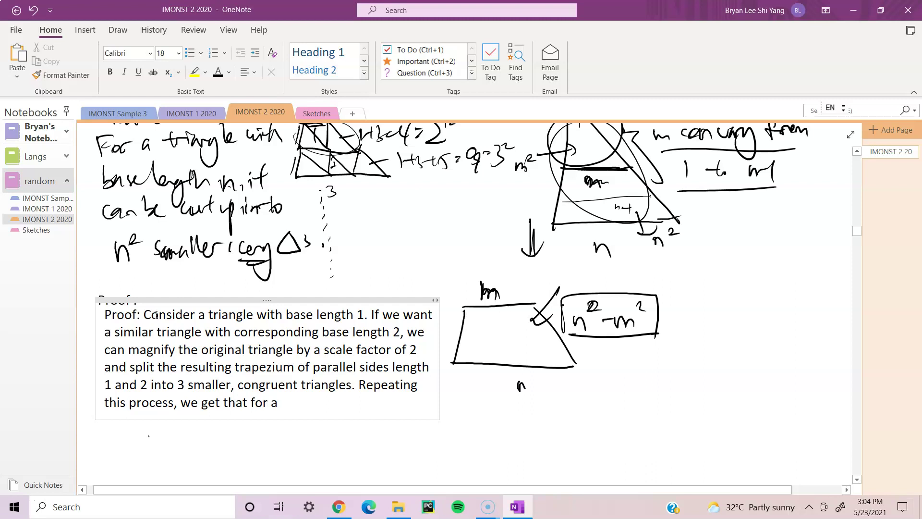
# - Finish the paragraph with "triangle of base length k, it can be split up into k^2 smaller, congruent triangles."
pyautogui.write('triangle of base ')
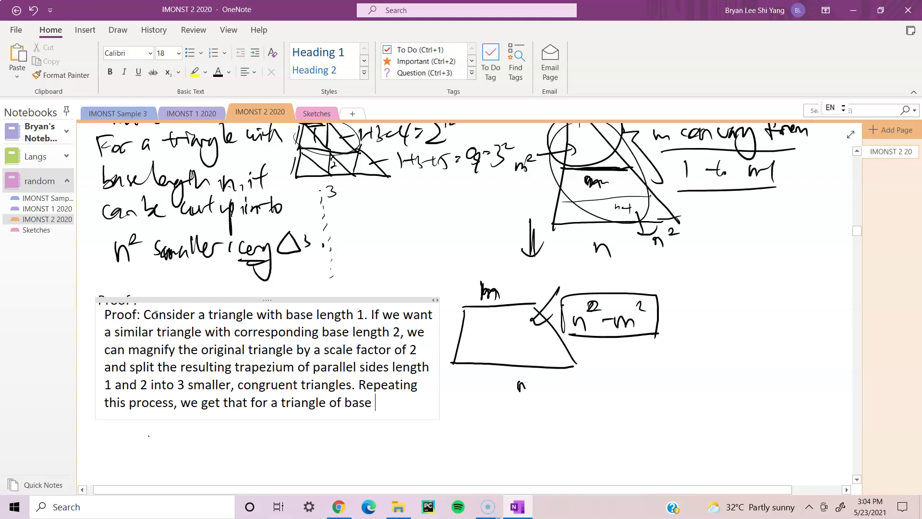
pyautogui.write('length n')
pyautogui.press('BackSpace')
pyautogui.write('k')
pyautogui.write(', it can b')
pyautogui.write('e split ')
pyautogui.write('up')
pyautogui.write(' into ')
pyautogui.write('k')
pyautogui.write('^2')
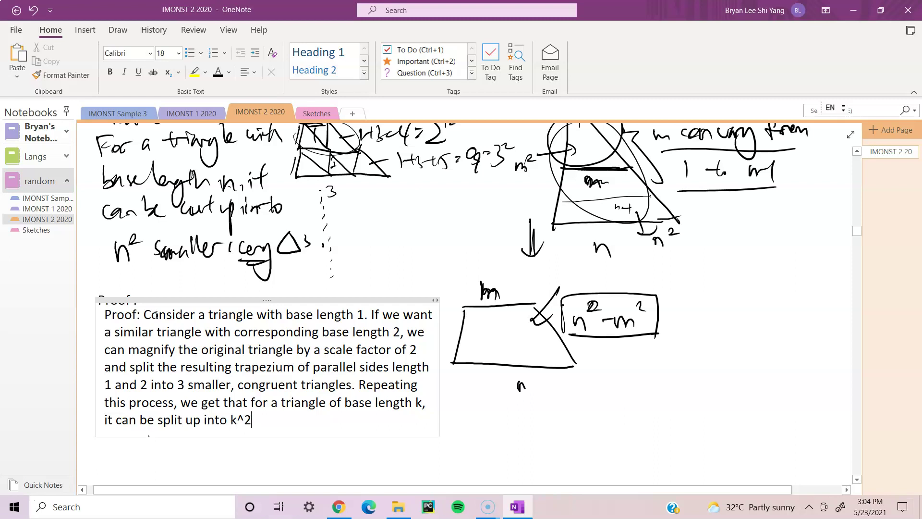
pyautogui.write(' smaller, congrue')
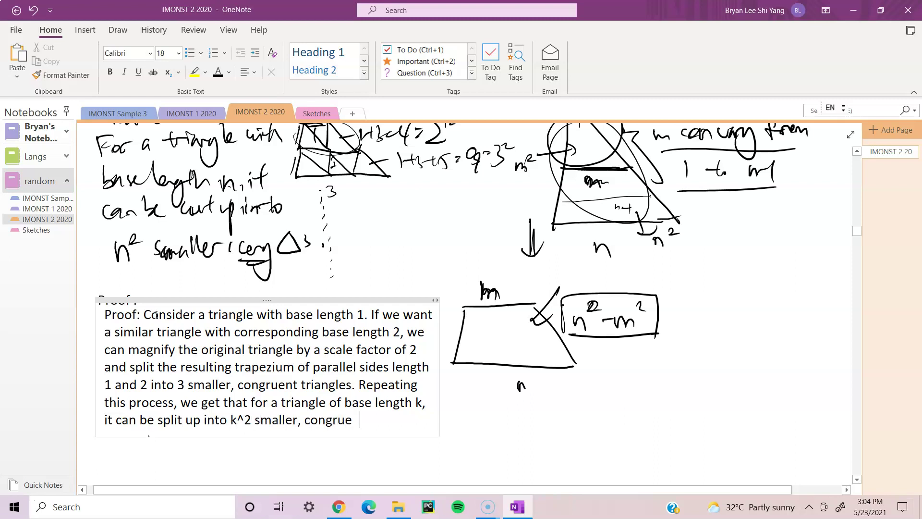
pyautogui.write('nt triangles.')
pyautogui.press('Return')
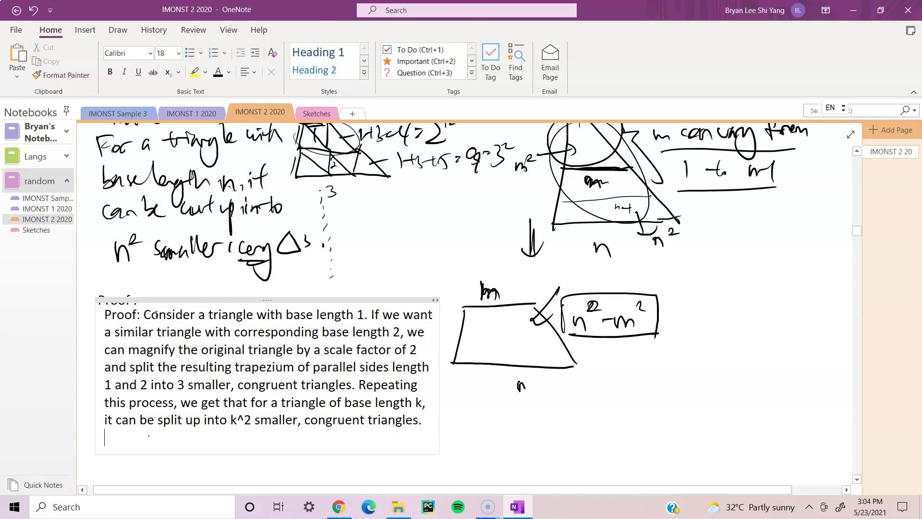
# - Start a second paragraph, separated by a blank line, with "To form a trapezium of"
pyautogui.write('T')
pyautogui.press('BackSpace')
pyautogui.press('Return')
pyautogui.write('To ')
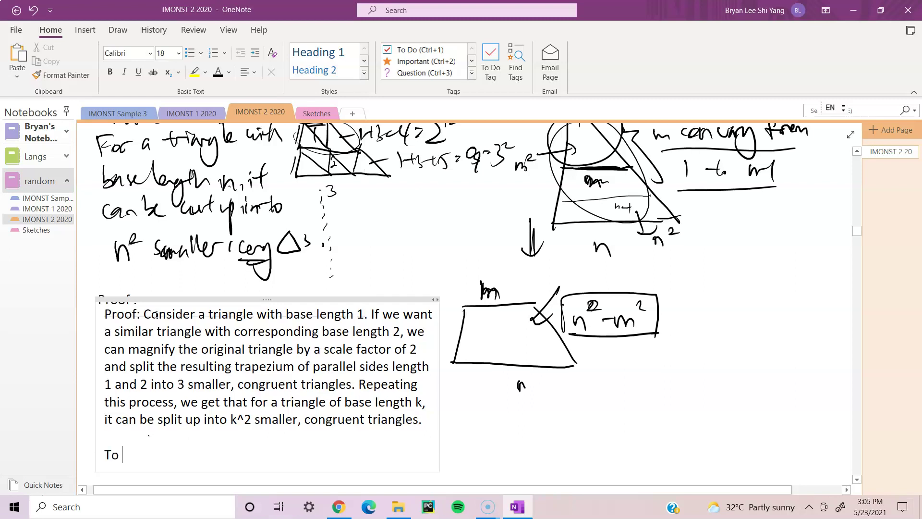
pyautogui.write('form a trapezium o f')
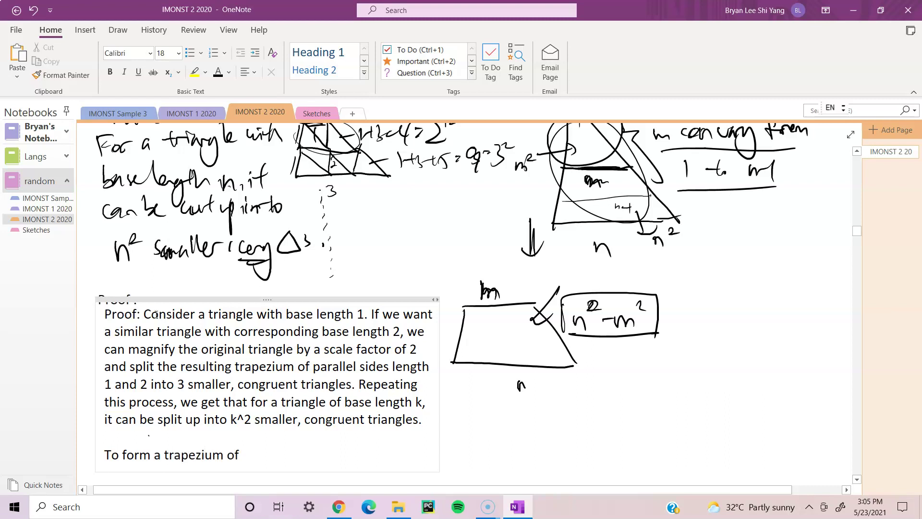
# - Continue the second paragraph's opening with "parallel sides length m and n, WLOG let m<n"
pyautogui.write(' parallel sides len')
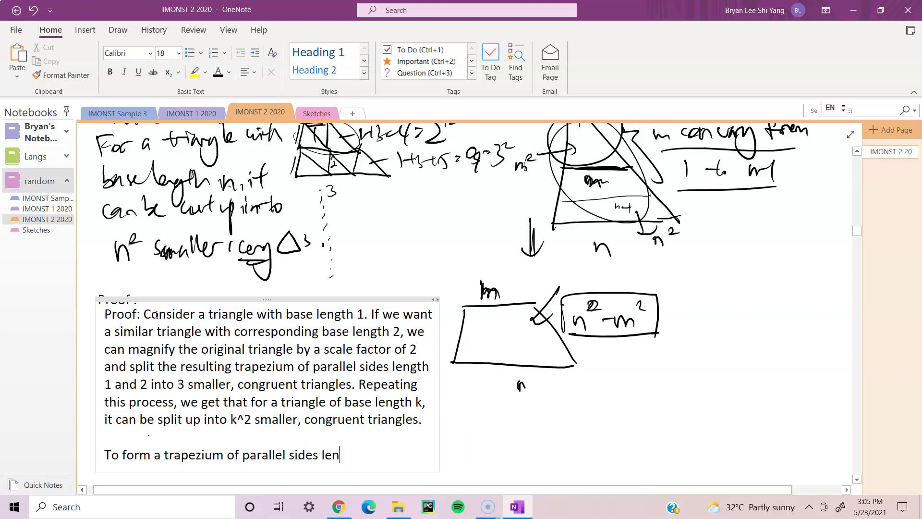
pyautogui.write('t')
pyautogui.write('gth m and n.')
pyautogui.press('BackSpace')
pyautogui.write(', WLOG')
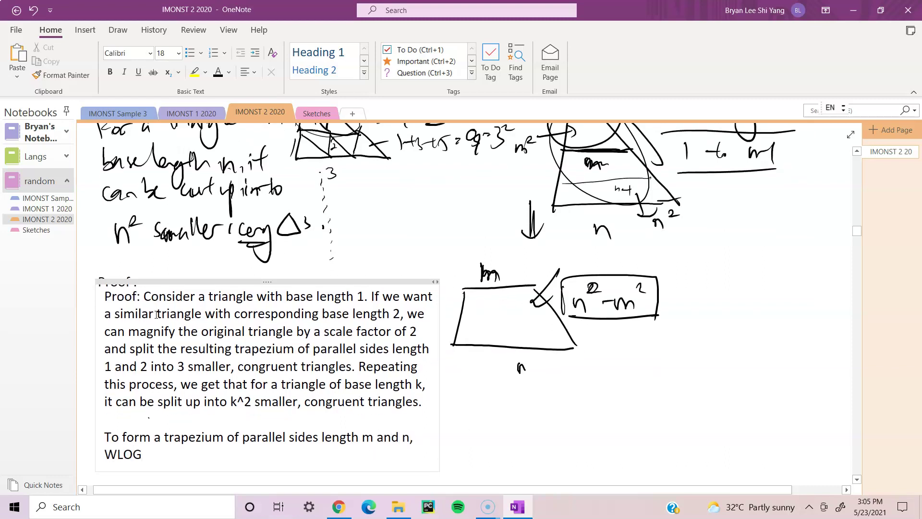
pyautogui.write(' let m<n')
# - Add the sentence "Essentially, we create two similar triangles, each with corresponding base lengths of m and", leaving its end open
pyautogui.write('Es sentially, we create two similar')
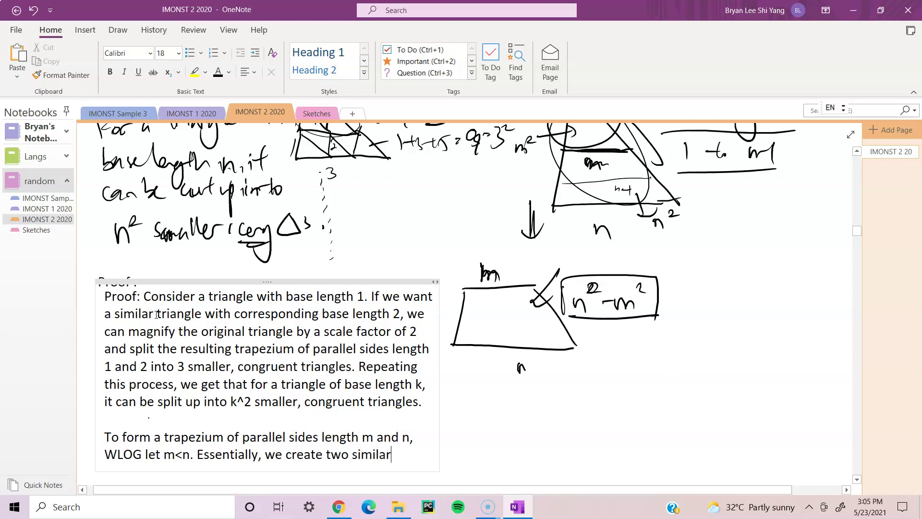
pyautogui.write(' triangles of')
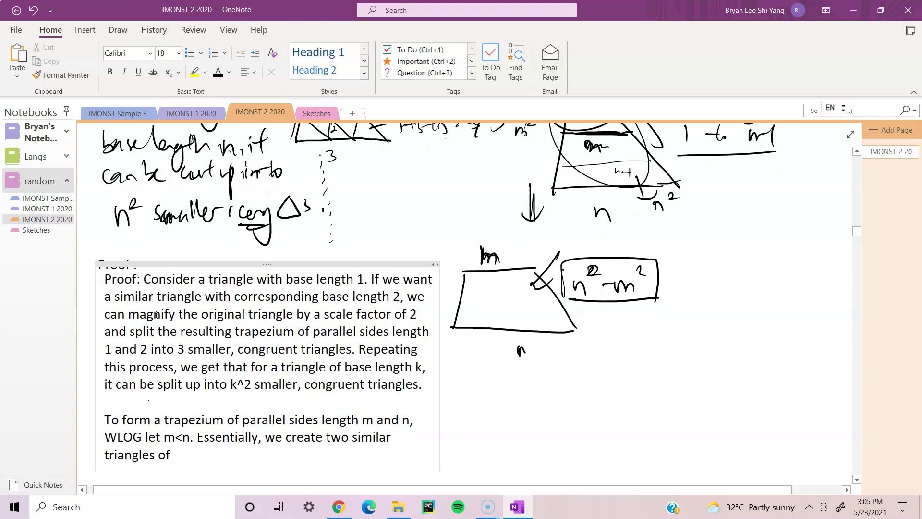
pyautogui.press('BackSpace')
pyautogui.press('BackSpace')
pyautogui.write(', ea')
pyautogui.write('ch with')
pyautogui.write(' c orre ')
pyautogui.write('pon')
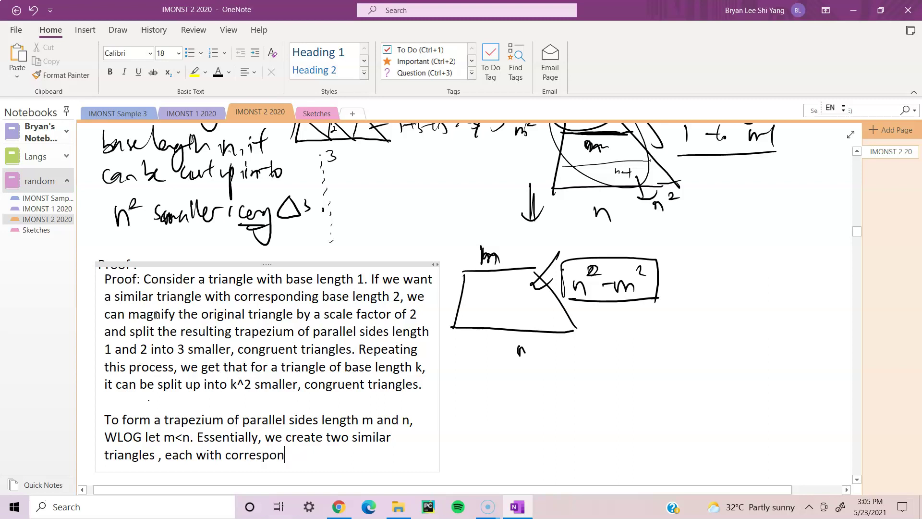
pyautogui.write('ding base lengths of ')
pyautogui.write('m and ')
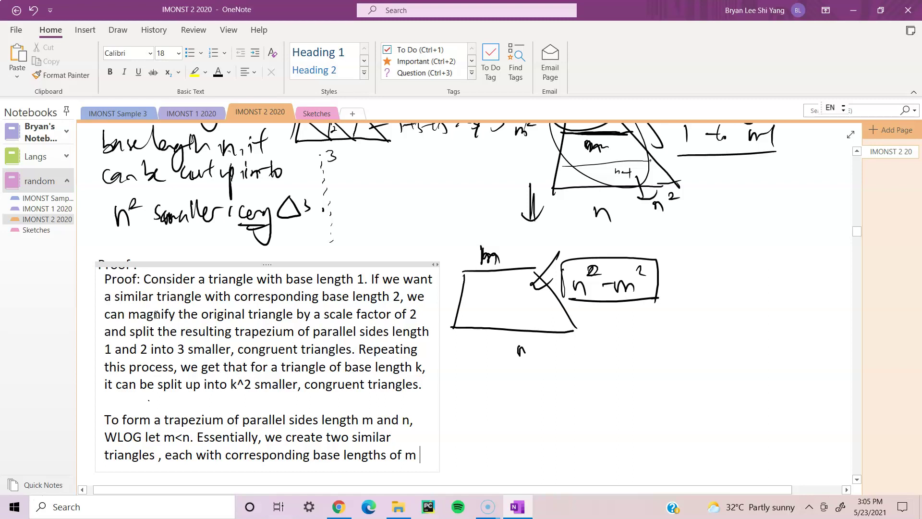
# - Continue the sentence with "n, and remove the triangle with base length m,"
pyautogui.write('n, and')
pyautogui.press('BackSpace')
pyautogui.write('d remover t')
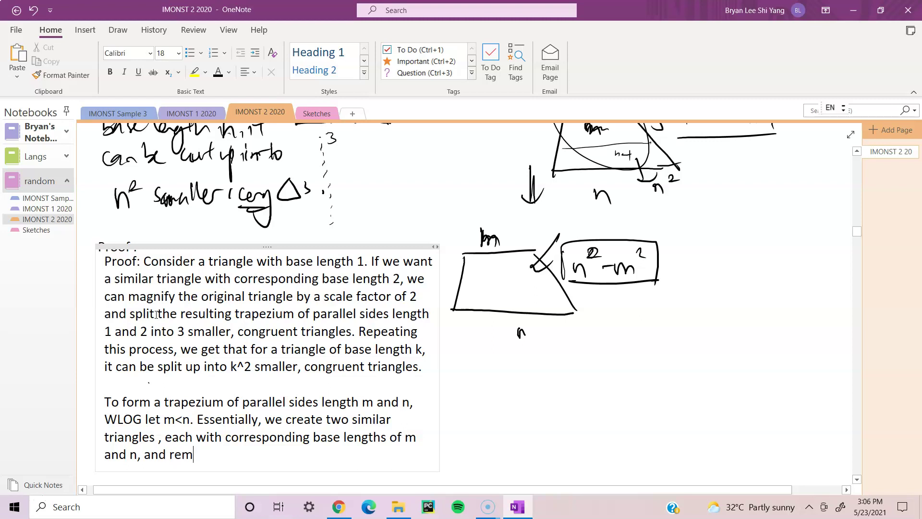
pyautogui.press('BackSpace')
pyautogui.press('BackSpace')
pyautogui.press('BackSpace')
pyautogui.write('the triangle with ')
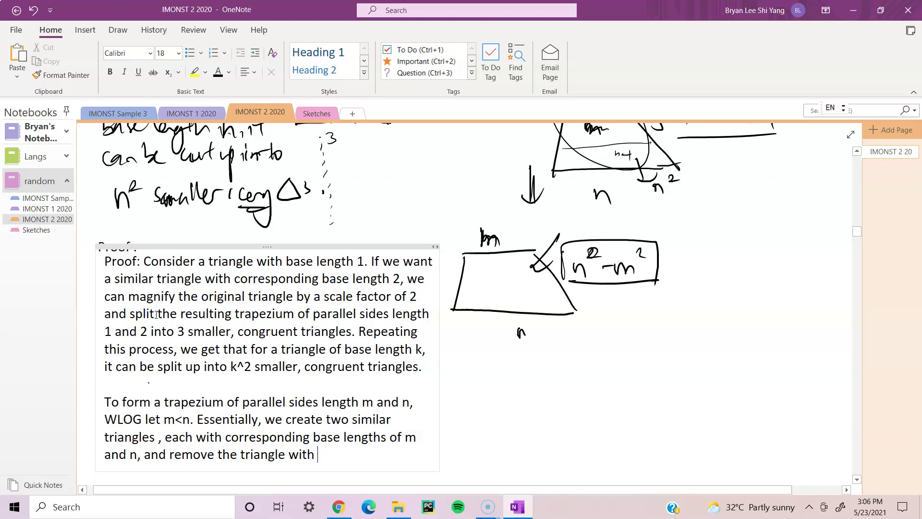
pyautogui.write('base length, m,')
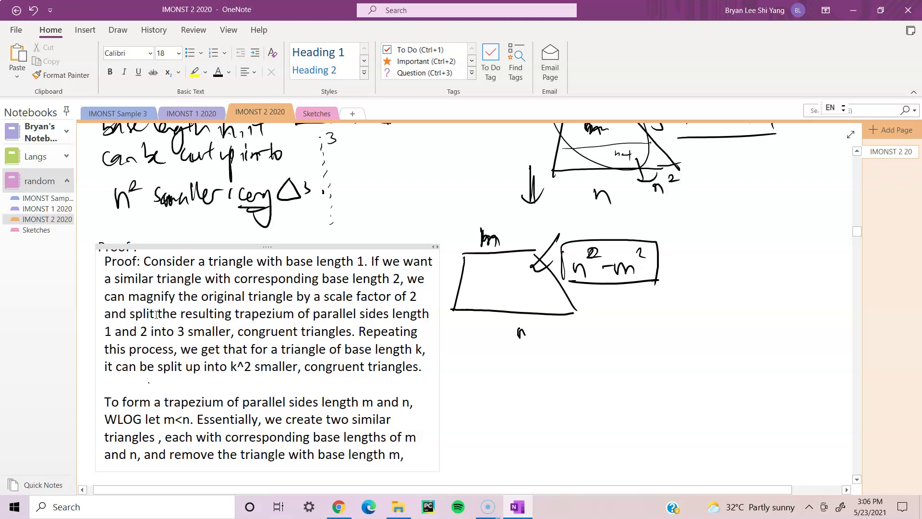
# - Complete the sentence with "resulting in the formation of the trapezium, as shown on the right"
pyautogui.write(' resulting ')
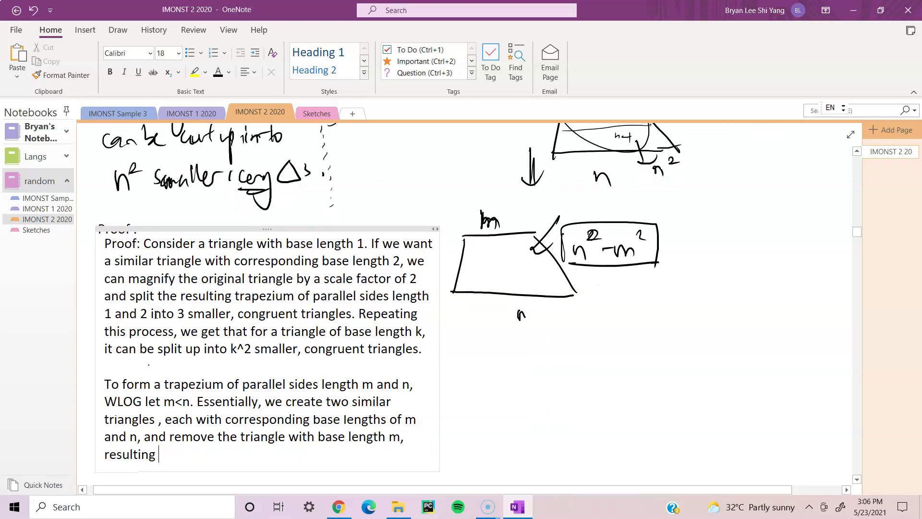
pyautogui.write('in a')
pyautogui.press('BackSpace')
pyautogui.write('the for  mationof the')
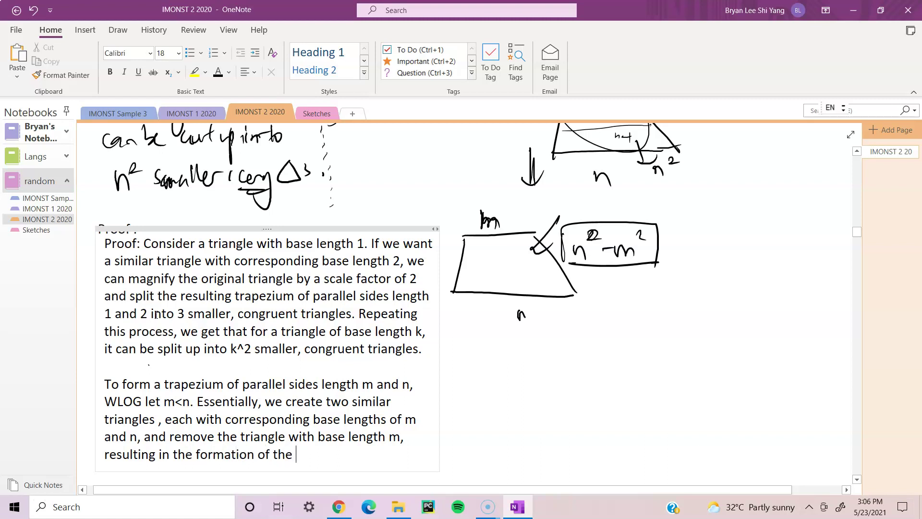
pyautogui.write(' trapezium, as show')
pyautogui.press('BackSpace')
pyautogui.write('n on the right')
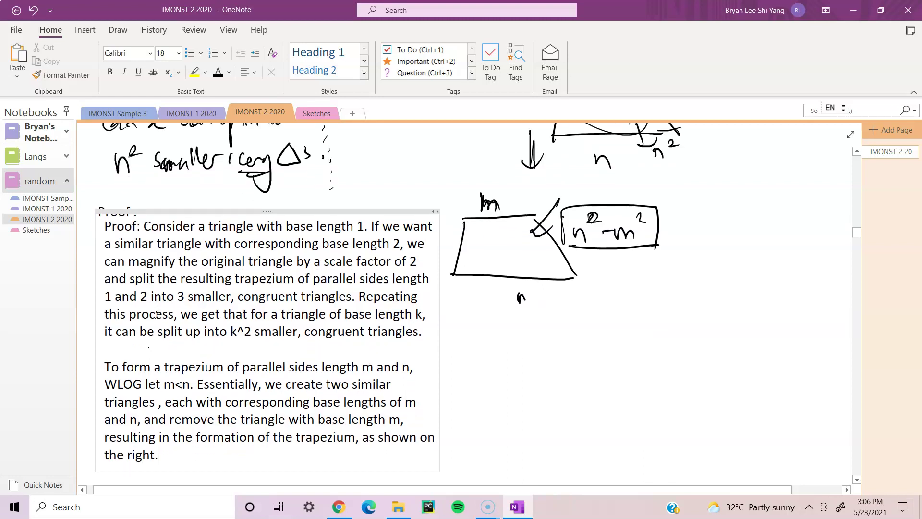
# - Begin a new sentence with "Since the triangle with base length m can be split up into m^2 smaller congruent triangles"
pyautogui.write('. Since the triange')
pyautogui.press('BackSpace')
pyautogui.write('le with base length m can be s')
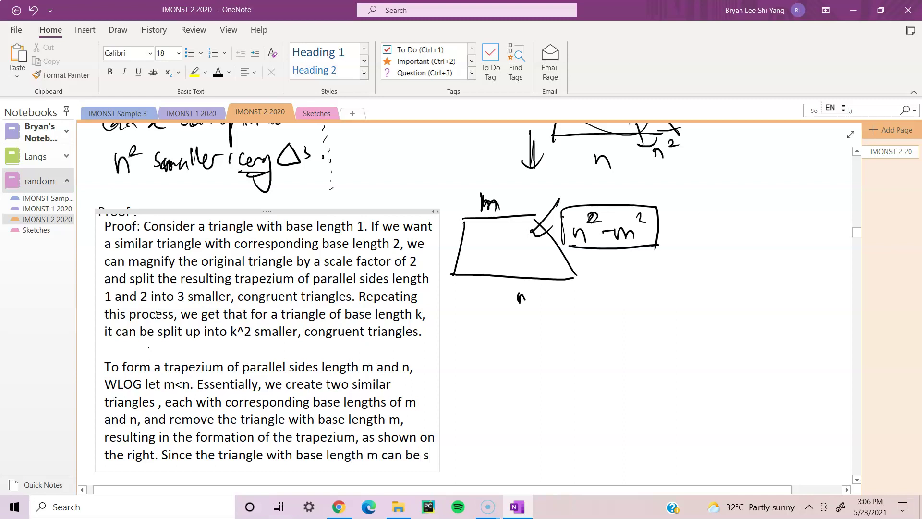
pyautogui.write('plit up into m^2 smaa')
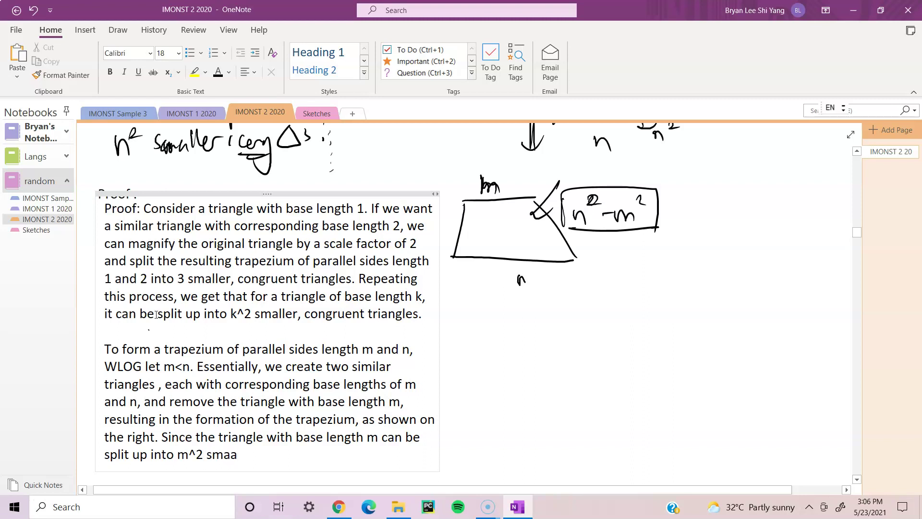
pyautogui.press('BackSpace')
pyautogui.write('ller congruent triangles an')
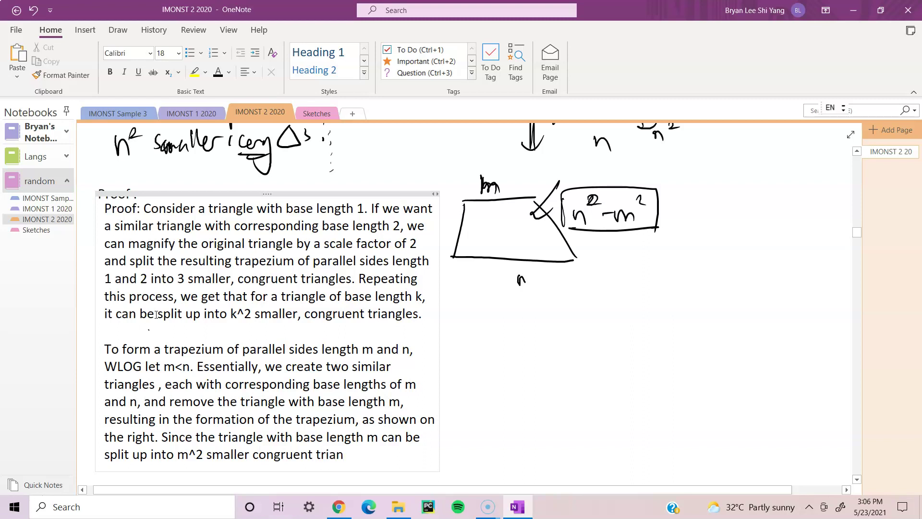
# - Extend the sentence with "and n^2 for the triangle with base length n,"
pyautogui.write('d n^2')
pyautogui.write(' for the')
pyautogui.write(' triangle wit')
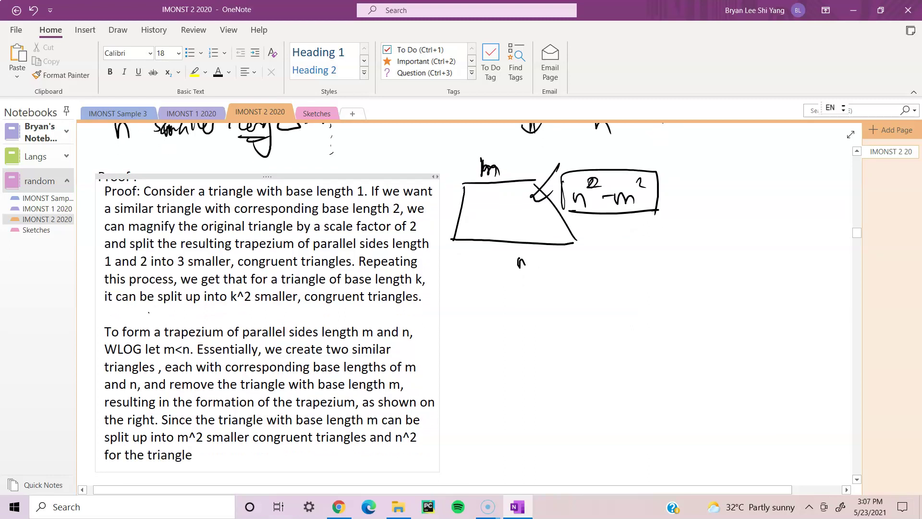
pyautogui.write('h bae')
pyautogui.press('BackSpace')
pyautogui.press('BackSpace')
pyautogui.write('se length n,n')
pyautogui.press('BackSpace')
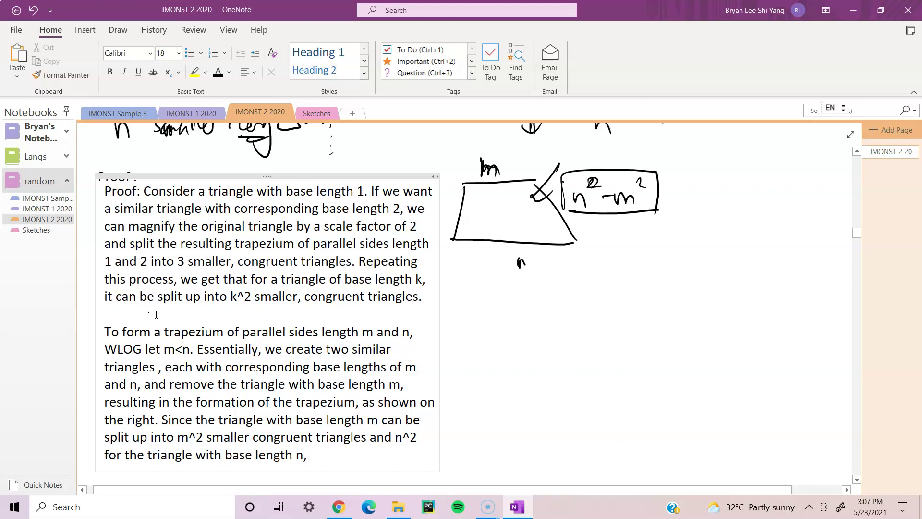
# - Add the clause "for this trapezium we can split it up into"
pyautogui.write('a')
pyautogui.press('BackSpace')
pyautogui.write('for this trapezium ')
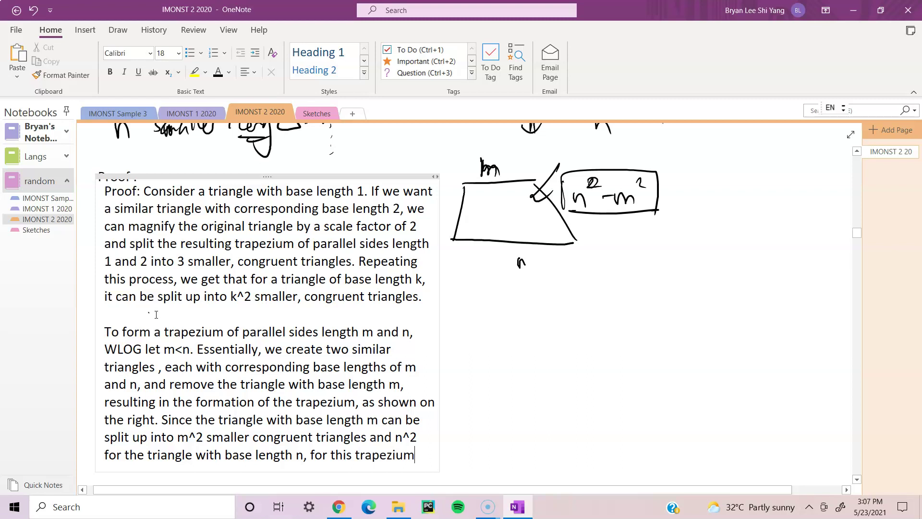
pyautogui.write('we can spli')
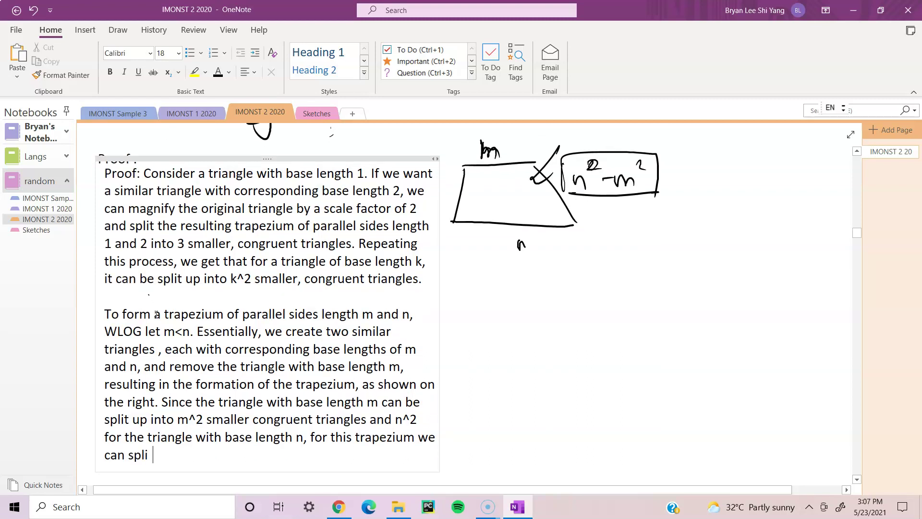
pyautogui.press('BackSpace')
pyautogui.write('t it up into')
# - Finish the sentence with "(n^2 - m^2) smaller, congruent triangles."
pyautogui.write(' ( ')
pyautogui.write('^2 - m^2 ')
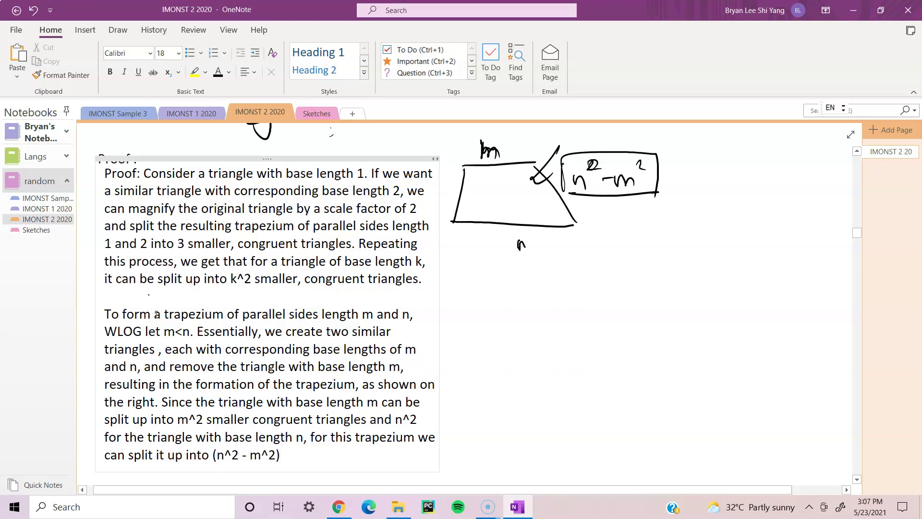
pyautogui.write(' smaller, congruent trian')
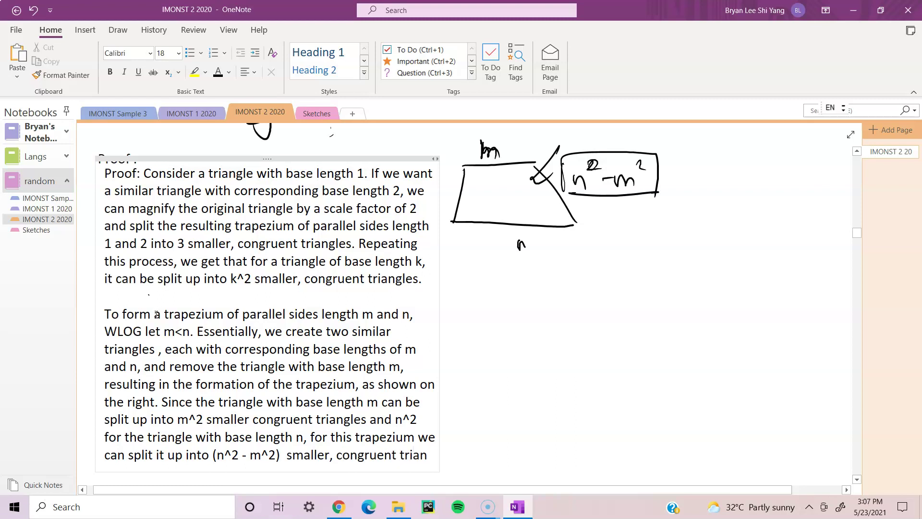
pyautogui.write('gles')
pyautogui.write('.')
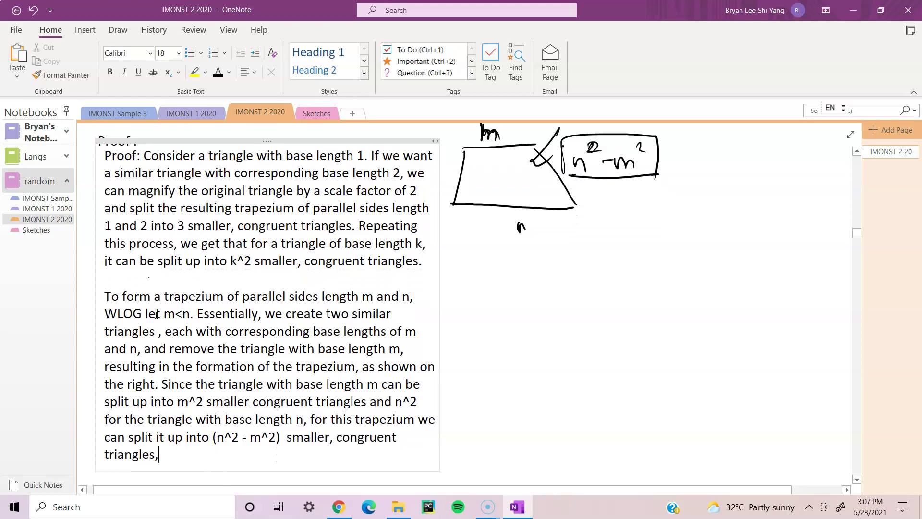
# - End the proof with "QED" and start a sentence just before it with "This applies to all"
pyautogui.write(' QEf')
pyautogui.press('BackSpace')
pyautogui.write('D')
pyautogui.hotkey('ctrl', 'Left')
pyautogui.write('This appl')
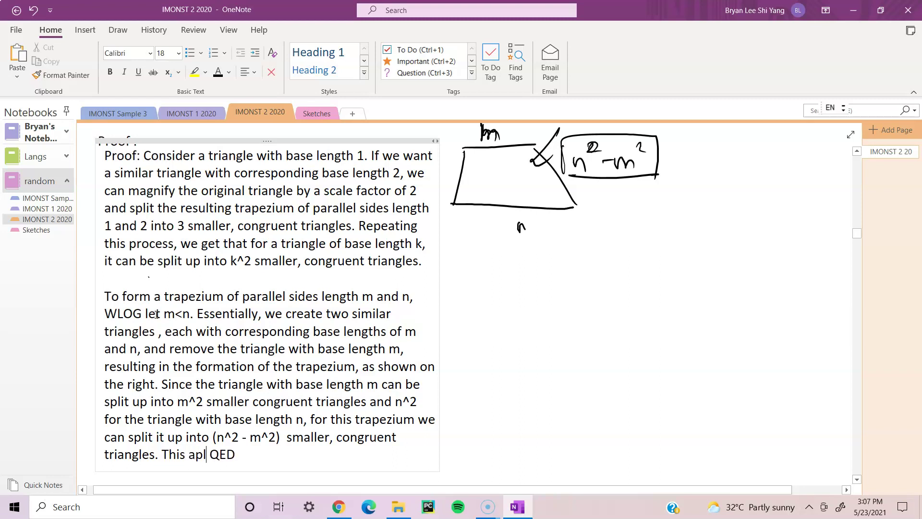
pyautogui.write('ies to all')
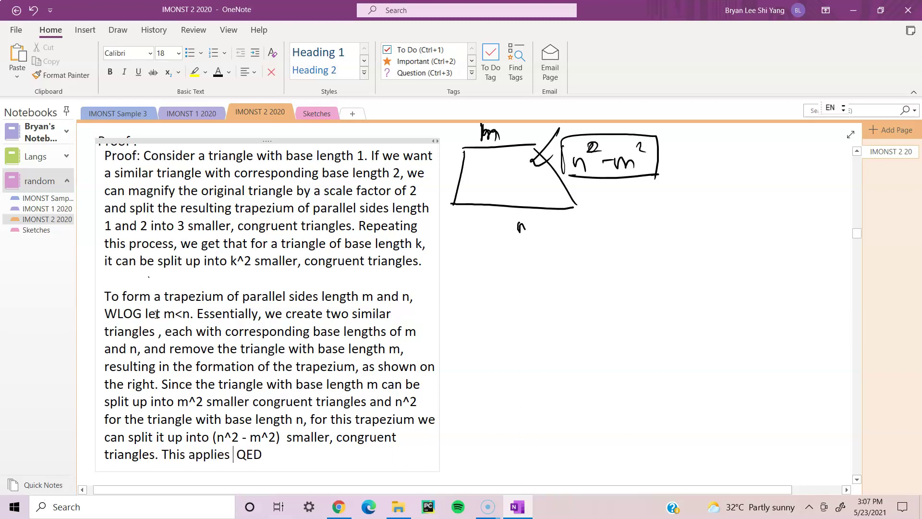
# - Complete the sentence before "QED" with "positive integers m, n where m<n."
pyautogui.write(' m')
pyautogui.press('BackSpace')
pyautogui.write('positive it')
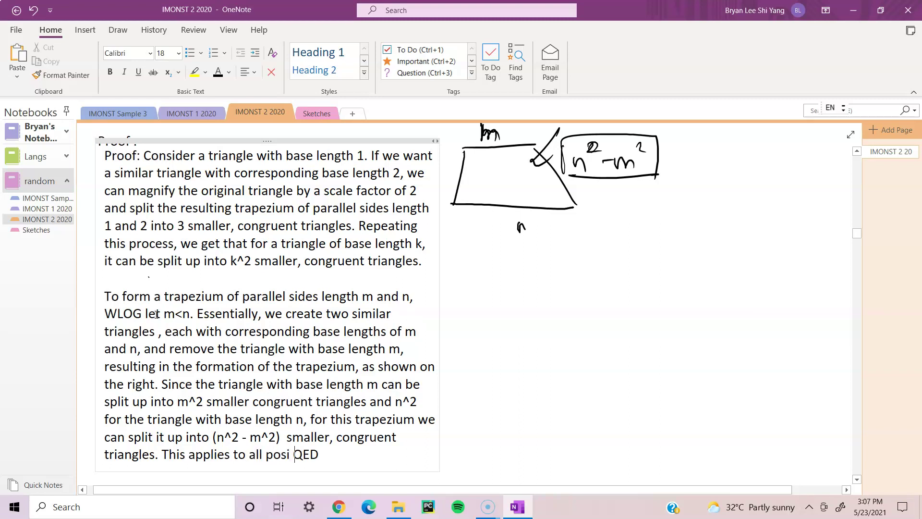
pyautogui.press('BackSpace')
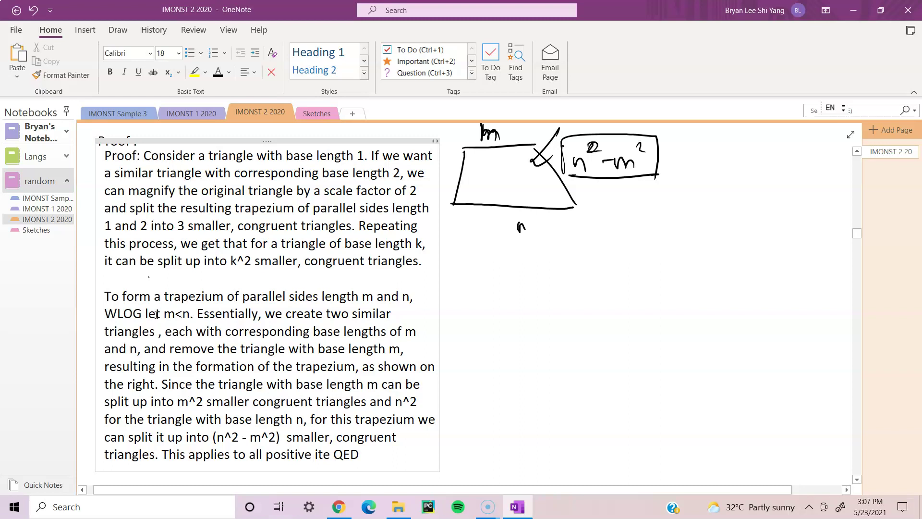
pyautogui.write('nteger')
pyautogui.write('s m,')
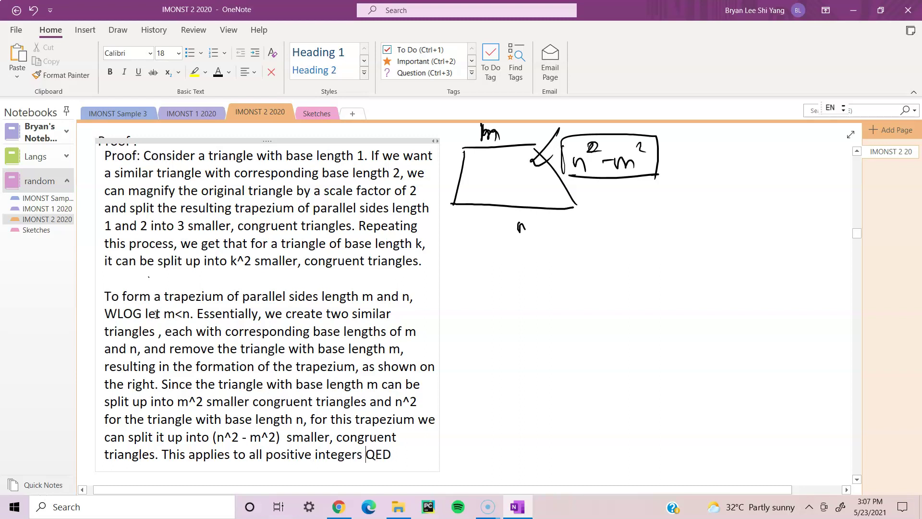
pyautogui.write(' n whe')
pyautogui.scroll(-1, 156, 315)
pyautogui.write('re')
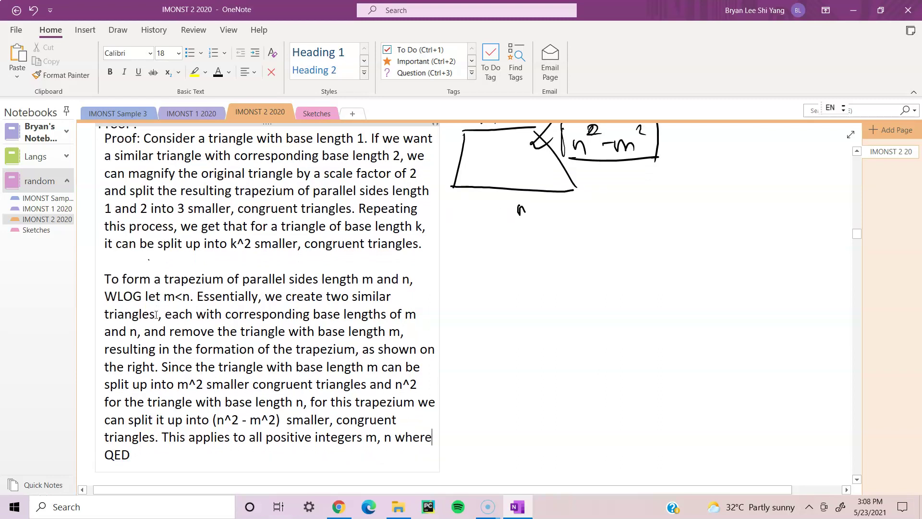
pyautogui.write(' m<n.')
# - Sketch a triangle beside the proof, divided by a line labelled m, with its upper part circled and crossed out and an arrow leading away
pyautogui.click(552, 309)
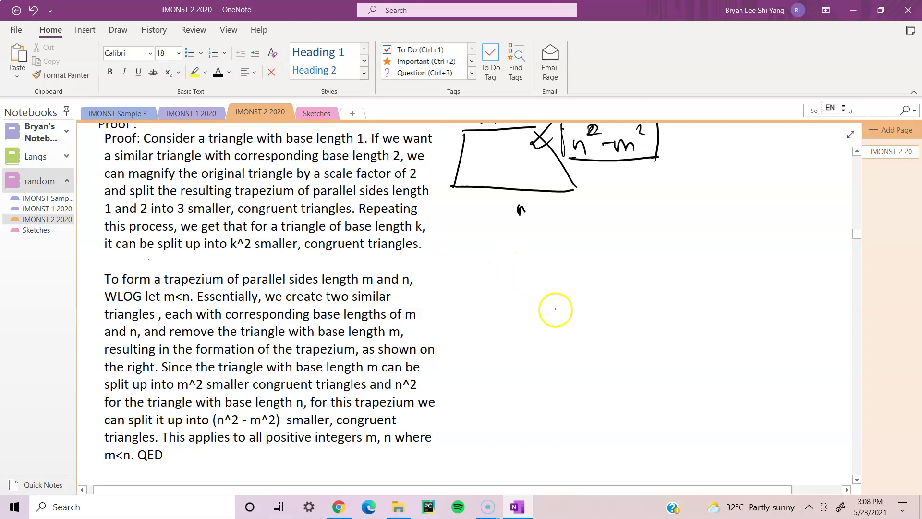
pyautogui.moveTo(506, 249)
pyautogui.mouseDown()
pyautogui.moveTo(489, 340)
pyautogui.moveTo(566, 319)
pyautogui.moveTo(529, 275)
pyautogui.moveTo(559, 313)
pyautogui.moveTo(527, 313)
pyautogui.moveTo(576, 383)
pyautogui.moveTo(591, 385)
pyautogui.mouseUp()
pyautogui.moveTo(556, 314)
pyautogui.mouseDown()
pyautogui.moveTo(616, 386)
pyautogui.moveTo(563, 383)
pyautogui.moveTo(568, 409)
pyautogui.mouseUp()
pyautogui.moveTo(585, 323)
pyautogui.mouseDown()
pyautogui.moveTo(627, 312)
pyautogui.moveTo(624, 327)
pyautogui.mouseUp()
pyautogui.moveTo(511, 320)
pyautogui.mouseDown()
pyautogui.moveTo(469, 299)
pyautogui.moveTo(560, 249)
pyautogui.moveTo(564, 294)
pyautogui.mouseUp()
# - Sketch the resulting trapezium beyond the arrow, label its parallel sides m and n, and circle it
pyautogui.moveTo(675, 306)
pyautogui.mouseDown()
pyautogui.moveTo(671, 359)
pyautogui.moveTo(749, 303)
pyautogui.mouseUp()
pyautogui.moveTo(739, 302); pyautogui.dragTo(769, 359)
pyautogui.moveTo(671, 357); pyautogui.dragTo(783, 359)
pyautogui.moveTo(691, 288); pyautogui.dragTo(706, 295)
pyautogui.moveTo(712, 390); pyautogui.dragTo(723, 390)
pyautogui.moveTo(660, 298); pyautogui.dragTo(699, 266)
pyautogui.click(698, 339)
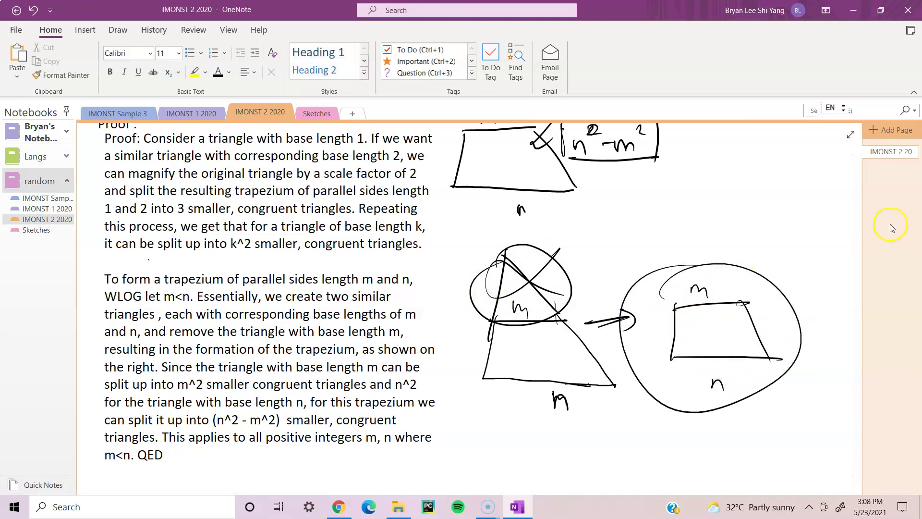
# - Review the original problem statement and earlier sketches, and return to the end of the proof
pyautogui.click(857, 228)
pyautogui.moveTo(856, 228); pyautogui.dragTo(858, 226)
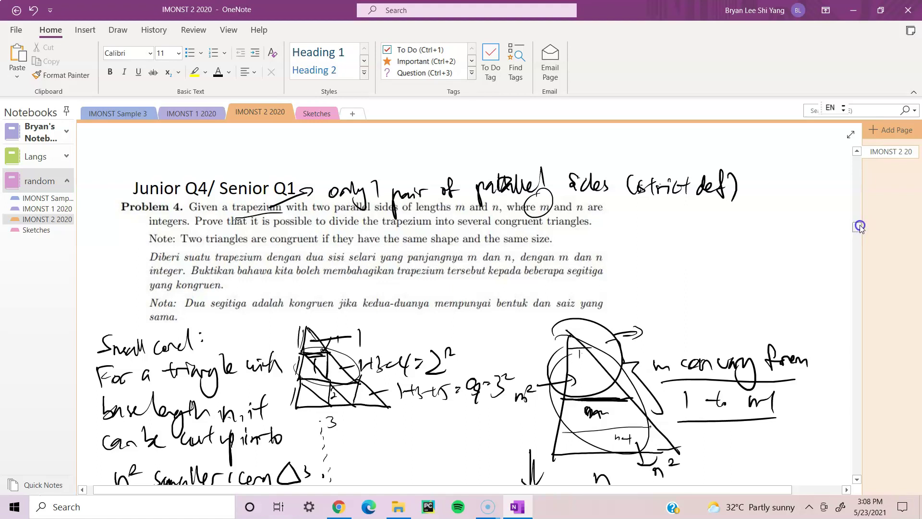
pyautogui.moveTo(860, 225); pyautogui.dragTo(859, 229)
pyautogui.moveTo(859, 231); pyautogui.dragTo(859, 233)
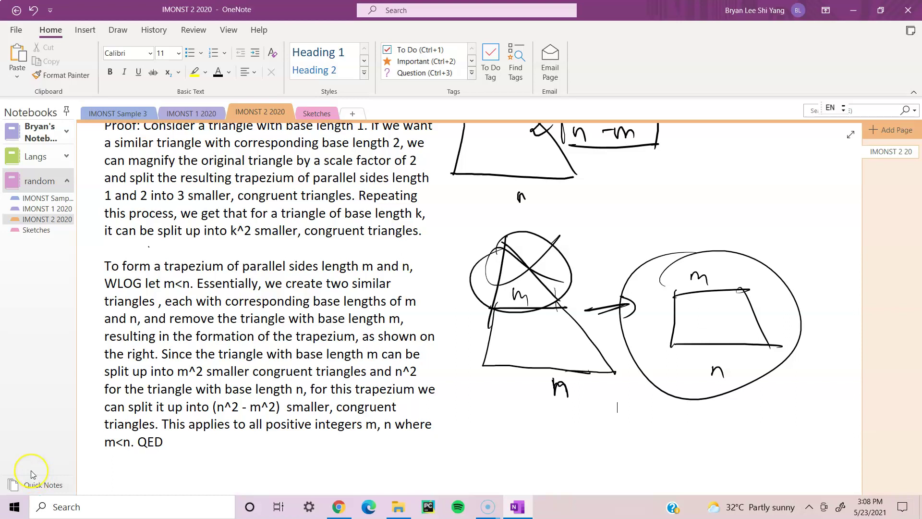
pyautogui.click(25, 486)
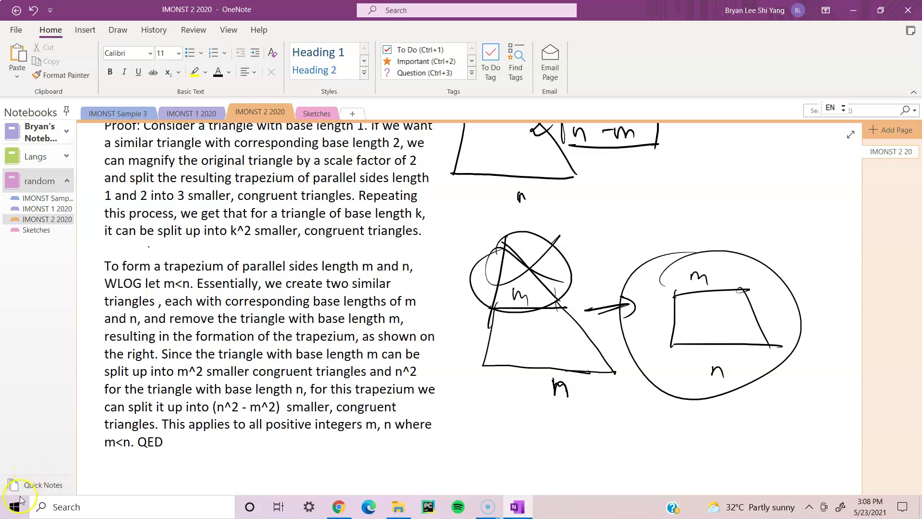